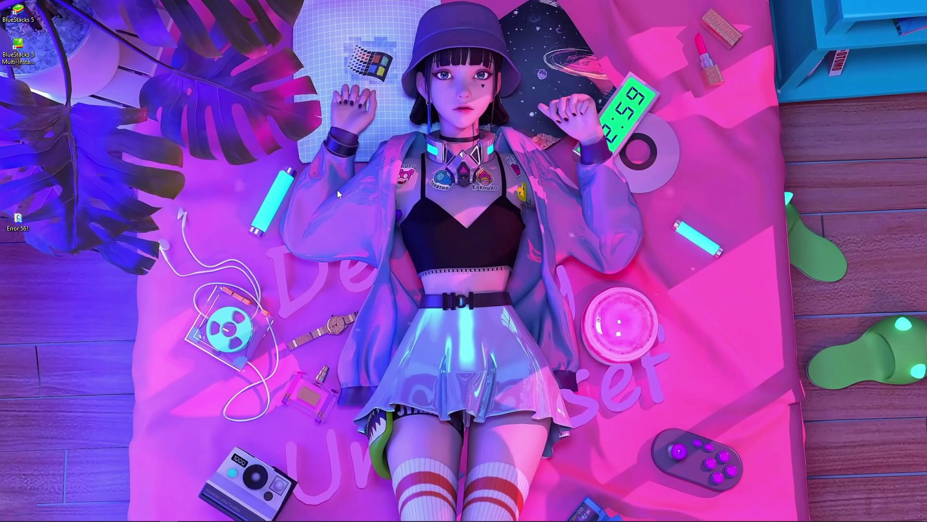
Step: Select both BlueStacks desktop shortcuts, then clear the selection
{"action": "left_click_drag", "start_coordinate": [101, 4], "coordinate": [7, 140]}
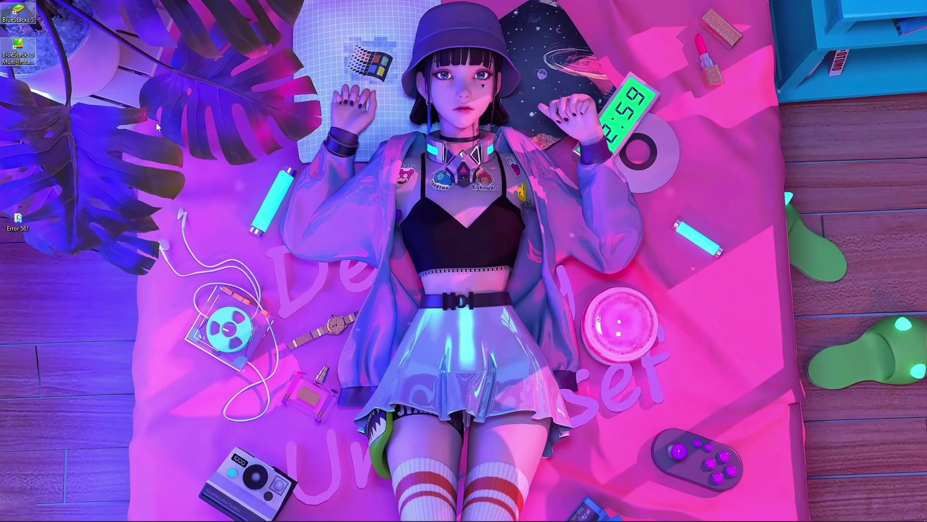
{"action": "left_click", "coordinate": [112, 97]}
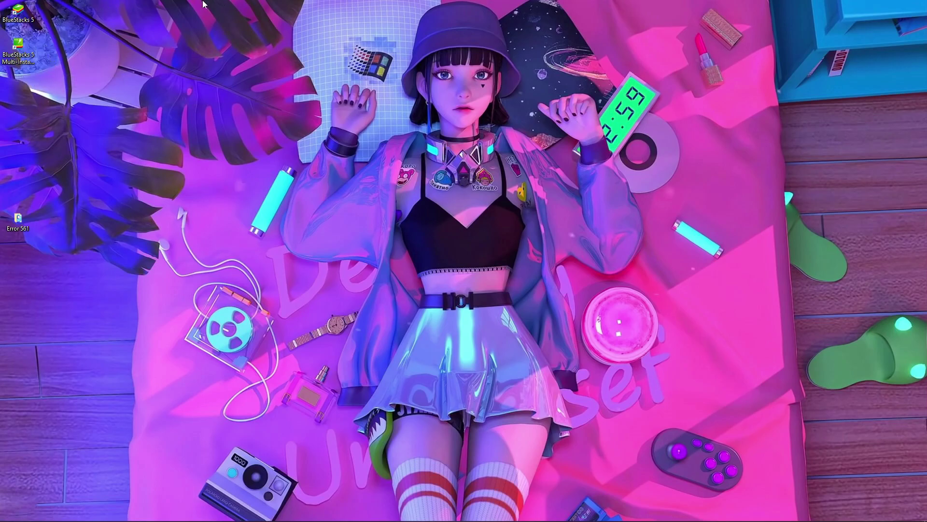
{"action": "left_click_drag", "start_coordinate": [208, 2], "coordinate": [15, 70]}
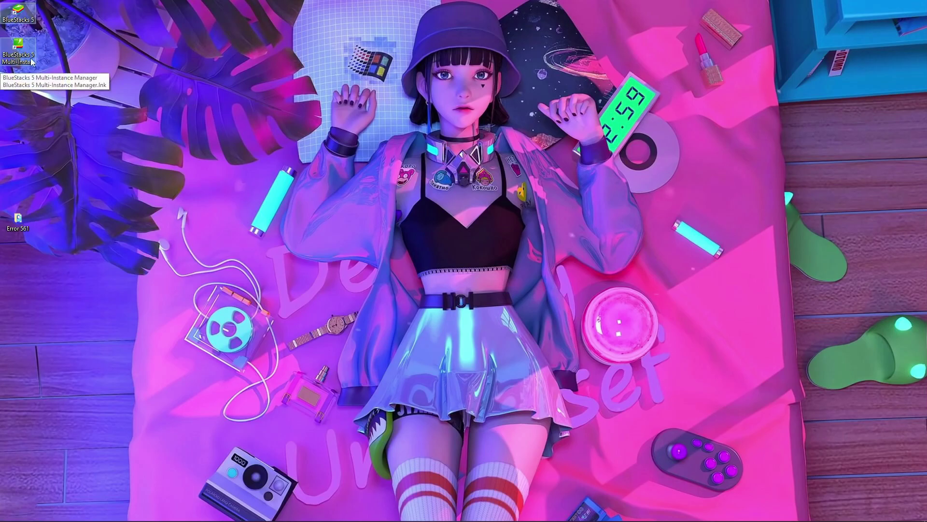
{"action": "left_click", "coordinate": [33, 92]}
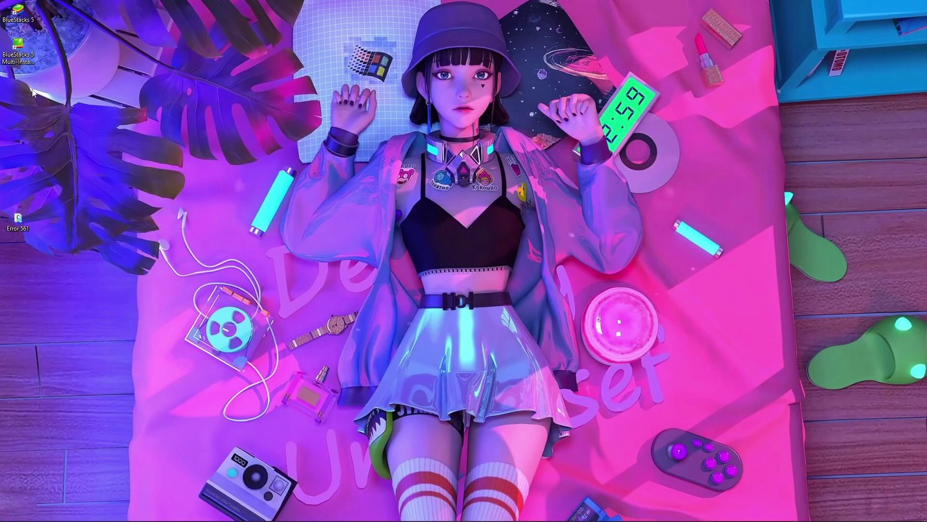
Step: In the Multi-Instance Manager, start a fresh instance with Android Pie 64-bit (Beta)
{"action": "left_click", "coordinate": [18, 53]}
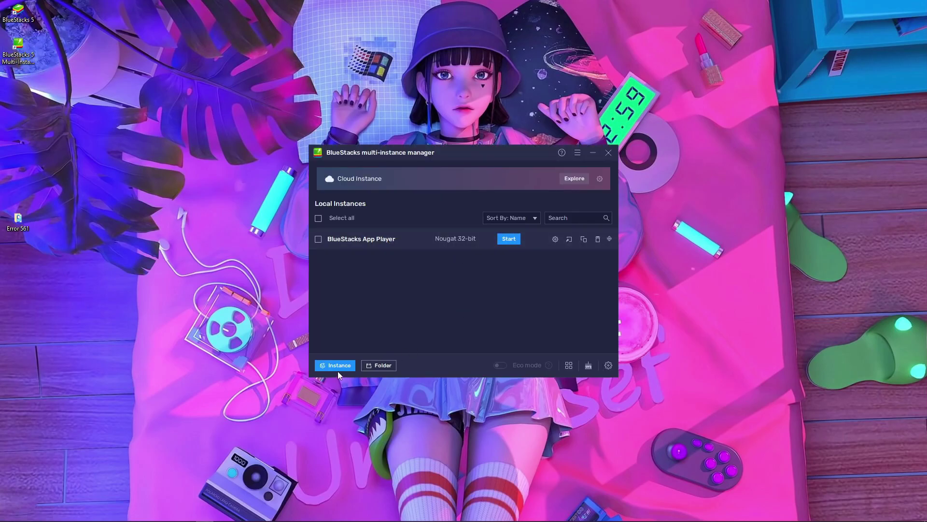
{"action": "left_click", "coordinate": [337, 366]}
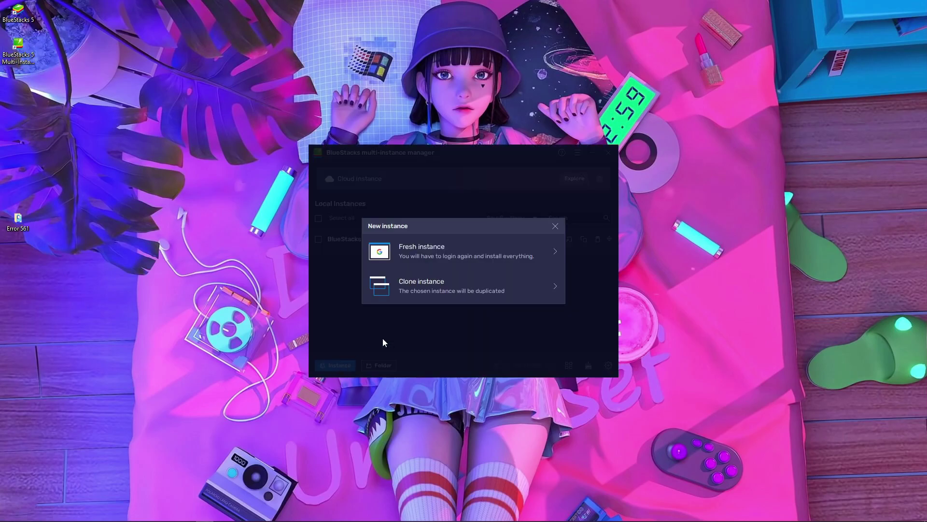
{"action": "left_click", "coordinate": [451, 259]}
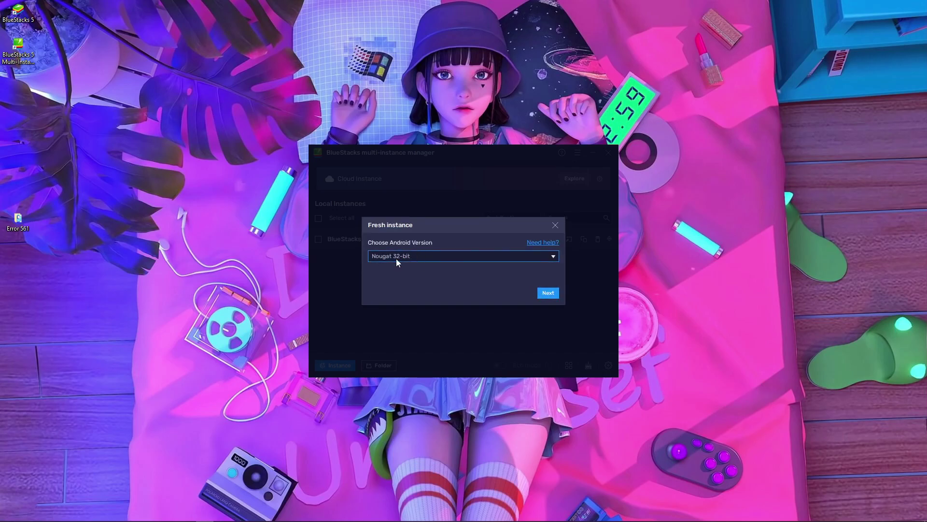
{"action": "left_click", "coordinate": [447, 257]}
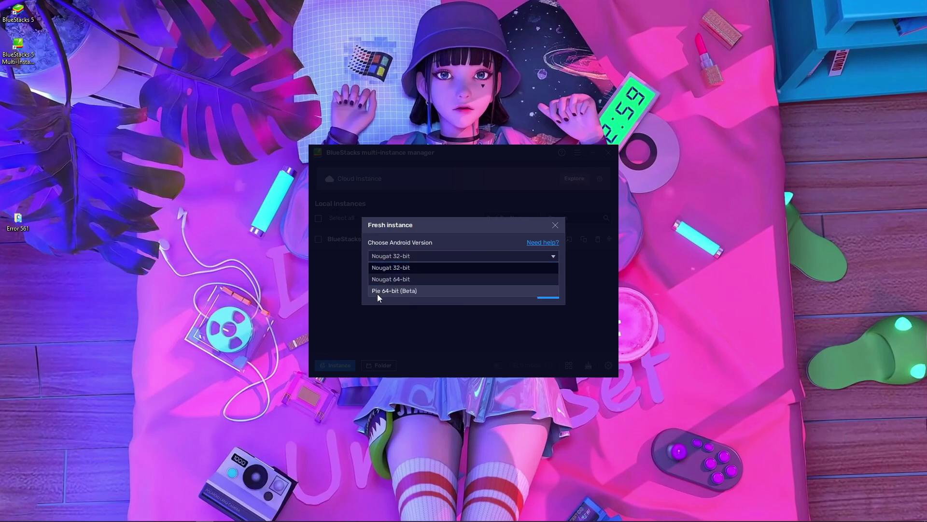
{"action": "left_click", "coordinate": [404, 291]}
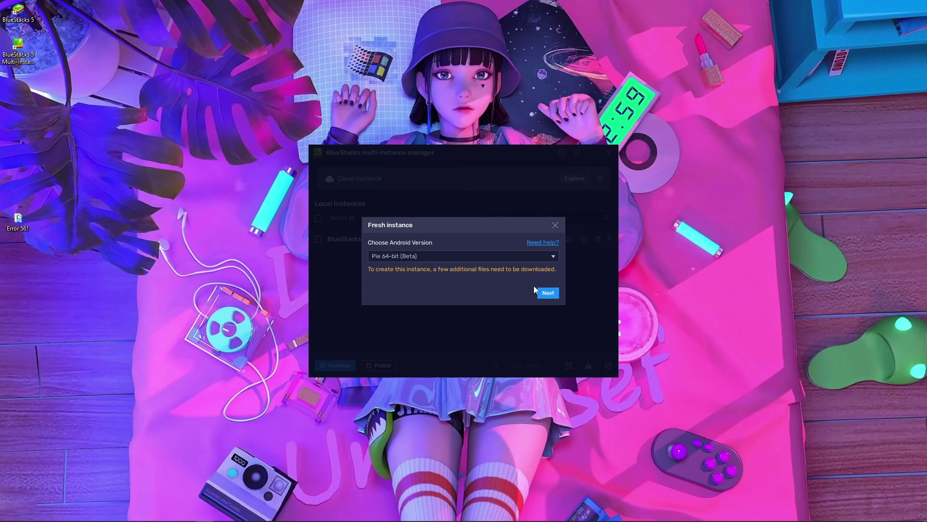
Step: Set the new instance's resolution to 1920 x 1080 and download it
{"action": "left_click", "coordinate": [549, 293]}
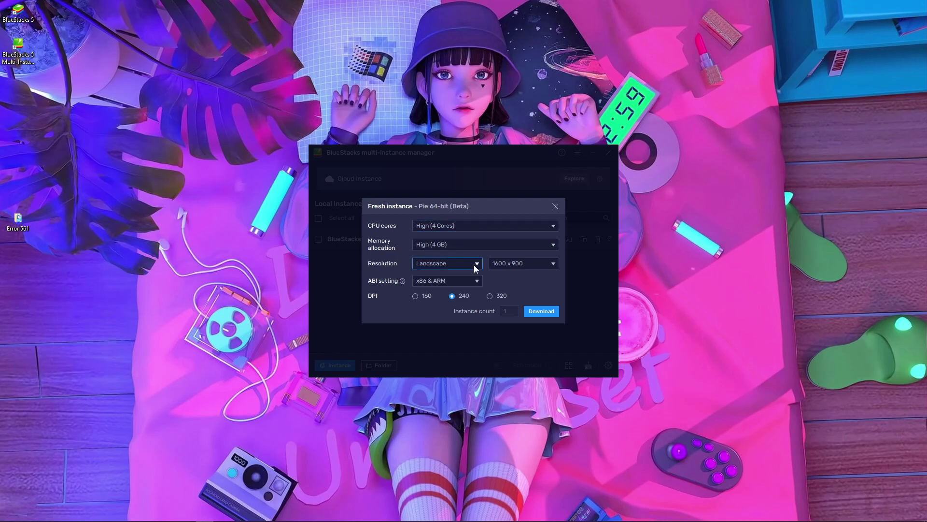
{"action": "left_click", "coordinate": [521, 263]}
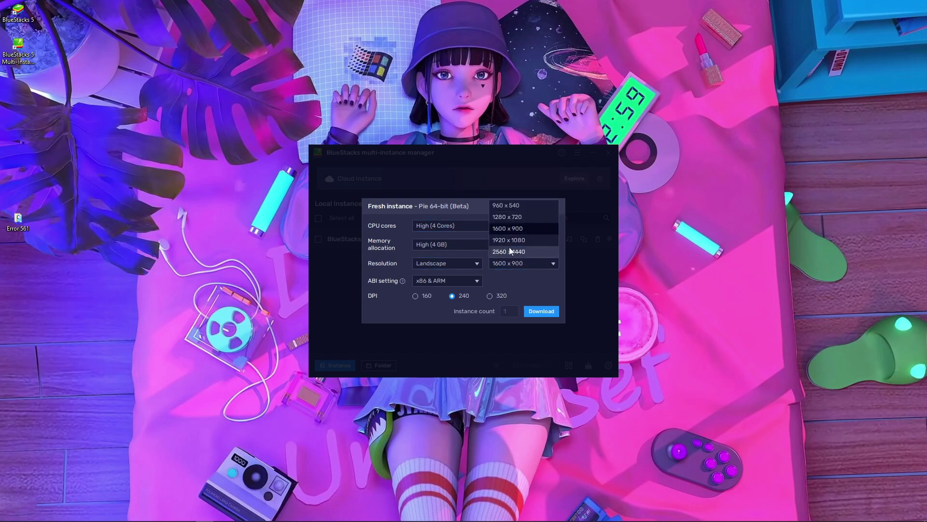
{"action": "left_click", "coordinate": [508, 240]}
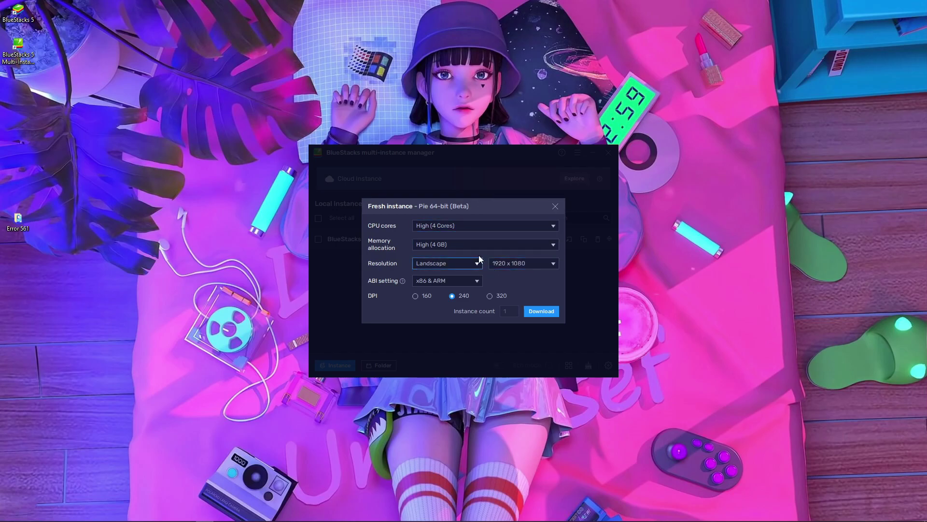
{"action": "left_click", "coordinate": [553, 312]}
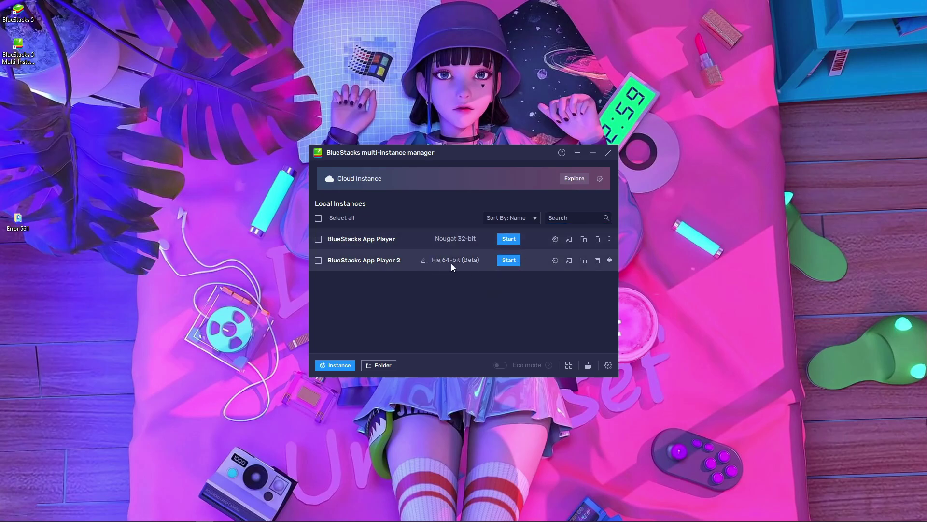
Step: Start BlueStacks App Player 2 (Pie 64-bit) and let it boot to the home screen
{"action": "left_click", "coordinate": [513, 261]}
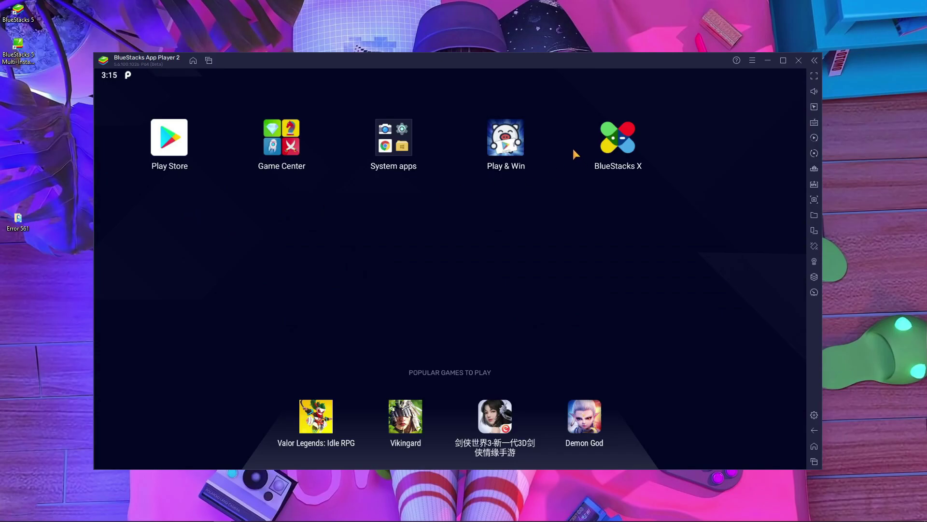
Step: Open the Play Store, accept Google Services, and go to the apps and games search
{"action": "left_click", "coordinate": [180, 151]}
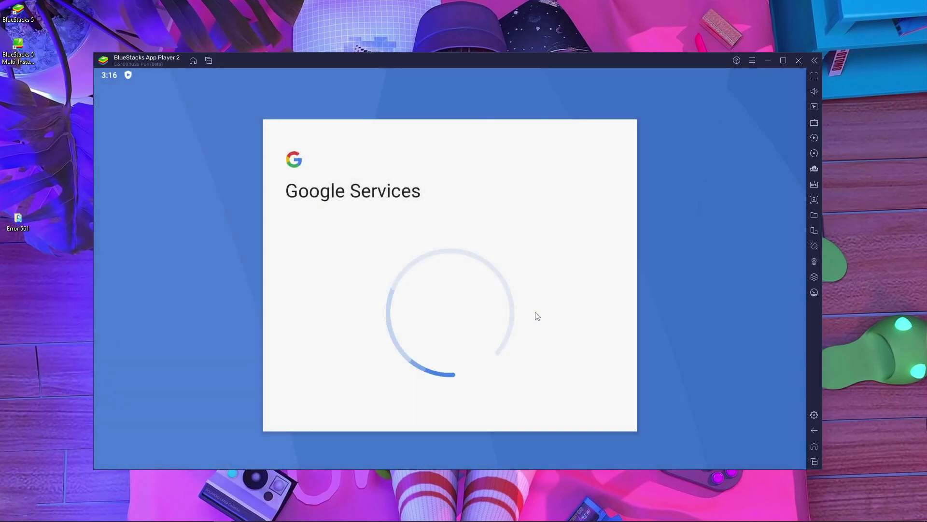
{"action": "scroll", "coordinate": [550, 322], "scroll_direction": "down", "scroll_amount": 2}
{"action": "left_click", "coordinate": [606, 418]}
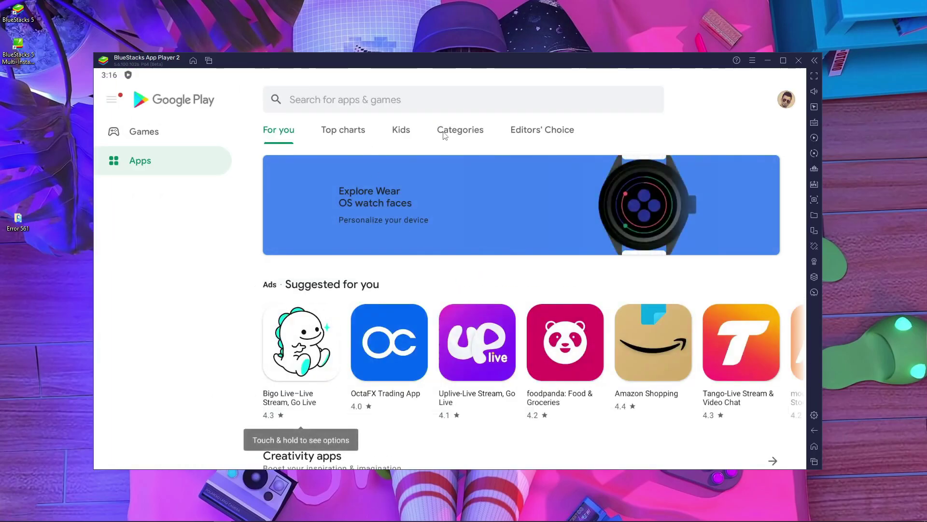
{"action": "mouse_move", "coordinate": [812, 518]}
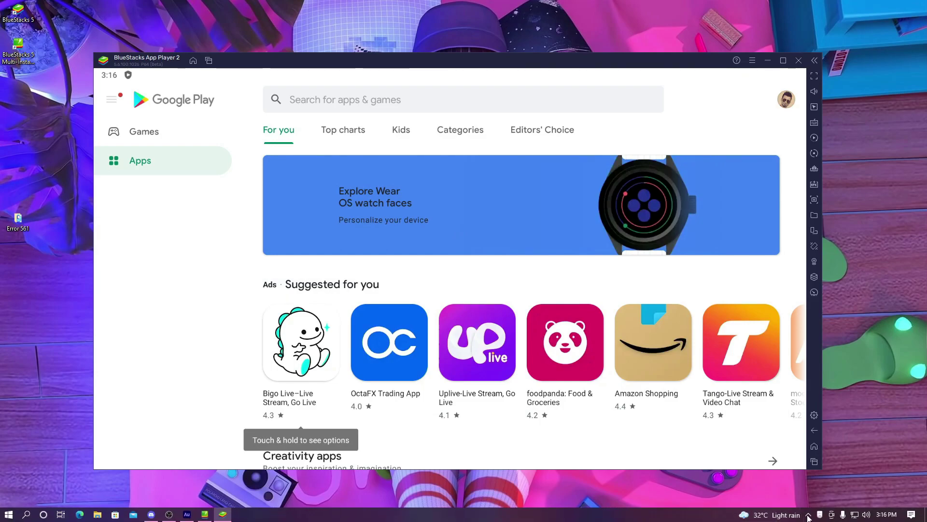
{"action": "left_click", "coordinate": [809, 515]}
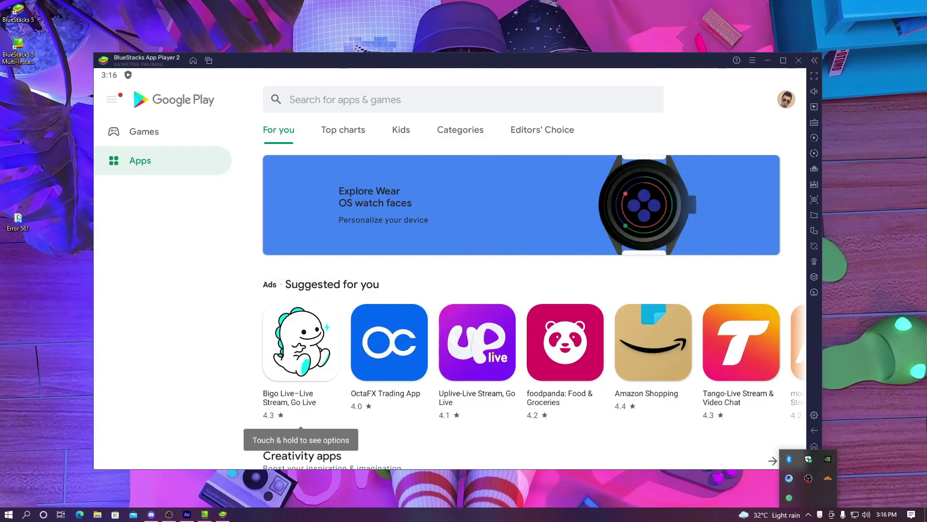
{"action": "left_click", "coordinate": [639, 520]}
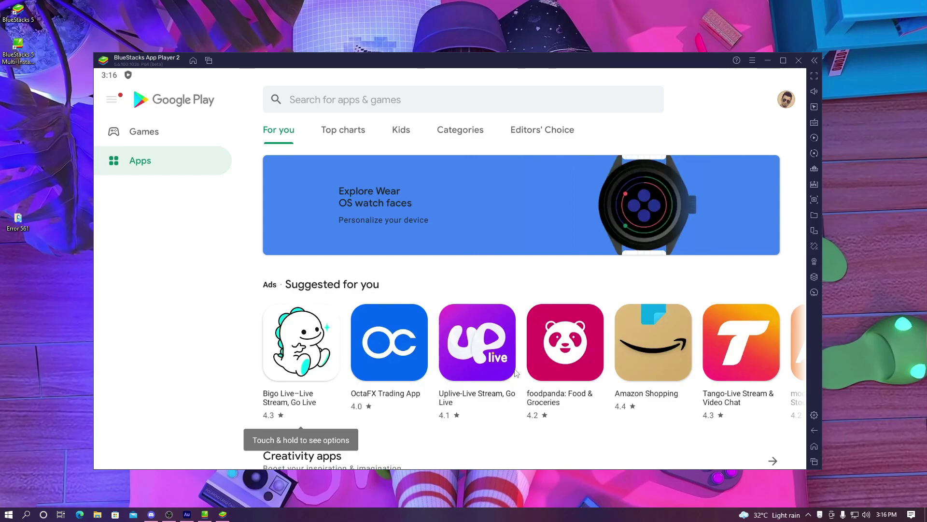
{"action": "left_click", "coordinate": [394, 101]}
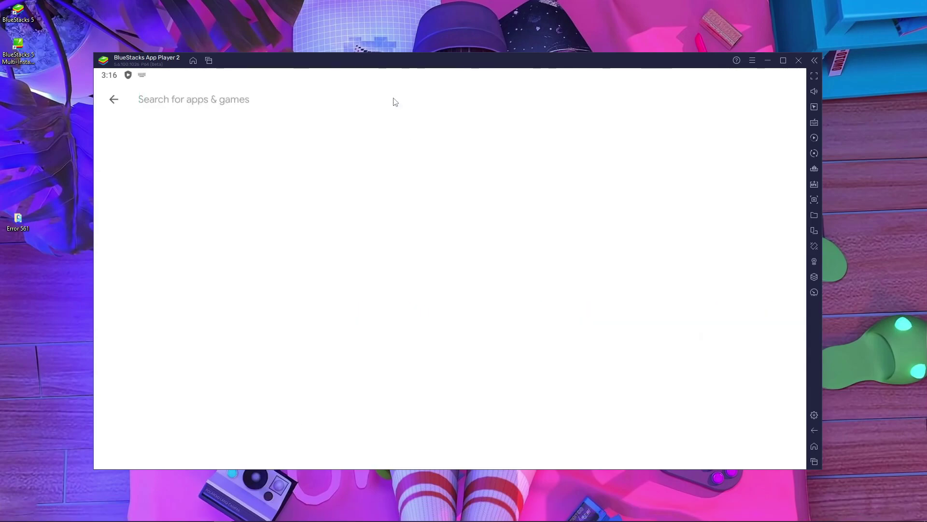
Step: Search the Play Store for 'apex legends', then swipe the Play Store away in Recent apps
{"action": "type", "text": "apex"}
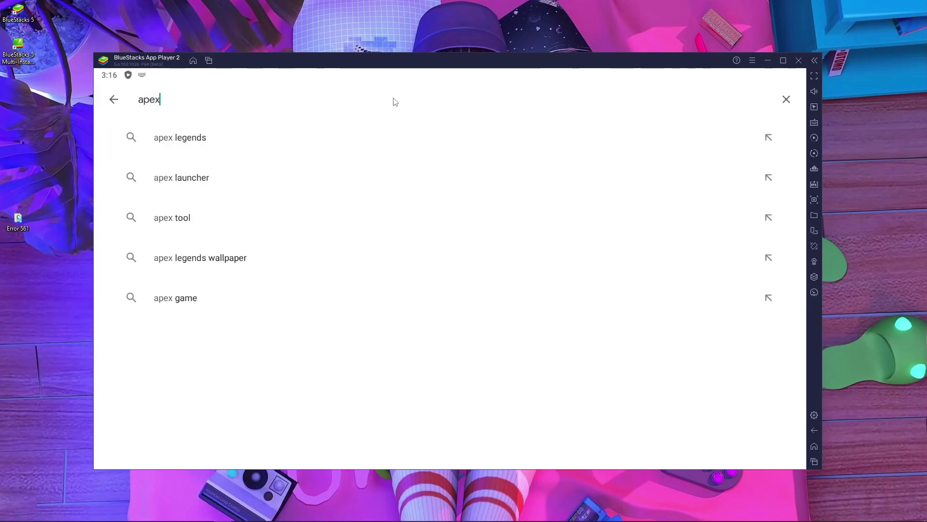
{"action": "left_click", "coordinate": [229, 149]}
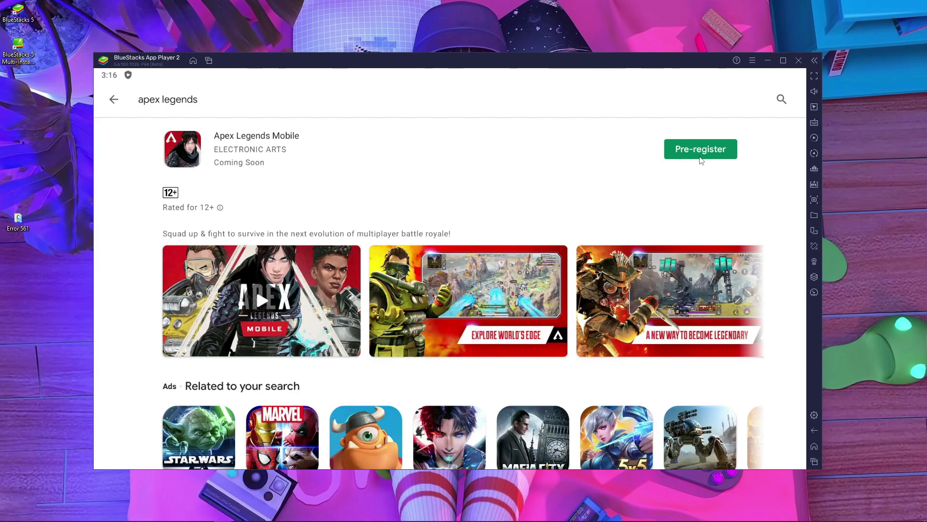
{"action": "left_click", "coordinate": [815, 467]}
{"action": "left_click_drag", "start_coordinate": [430, 357], "coordinate": [1, 370]}
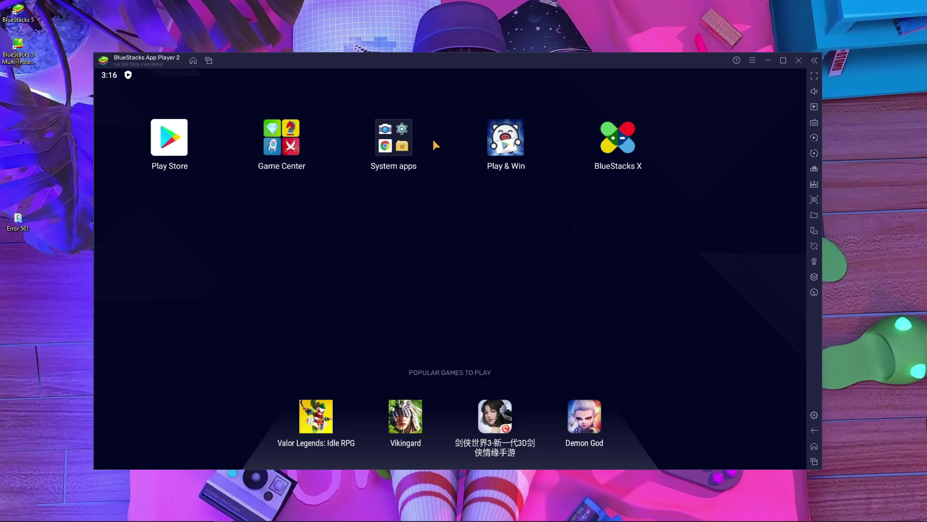
Step: Launch Chrome from System apps and Google 'es file explorer'
{"action": "left_click", "coordinate": [403, 146]}
{"action": "left_click", "coordinate": [432, 242]}
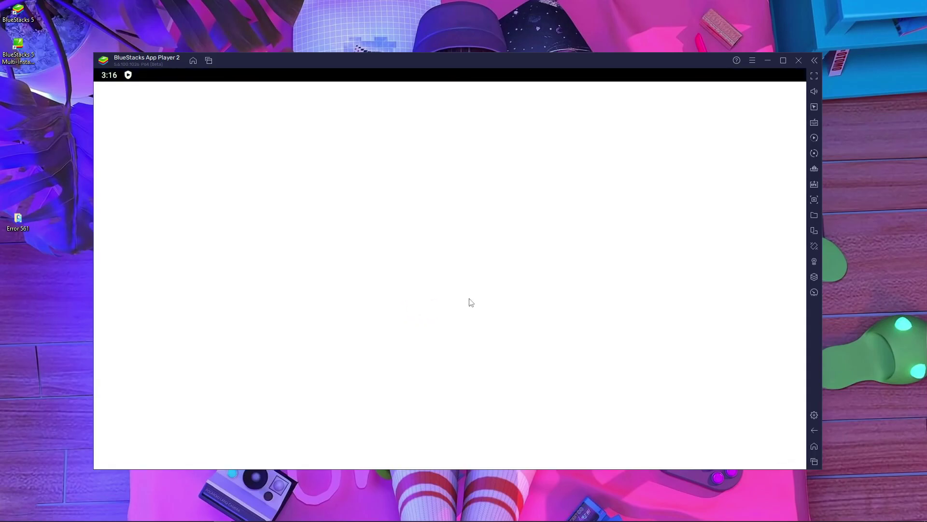
{"action": "left_click", "coordinate": [319, 119]}
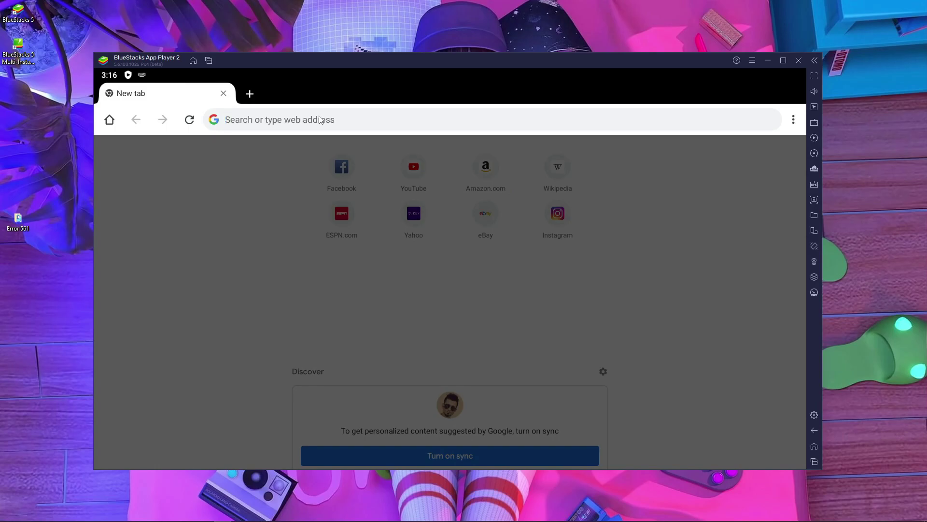
{"action": "type", "text": "es fil"}
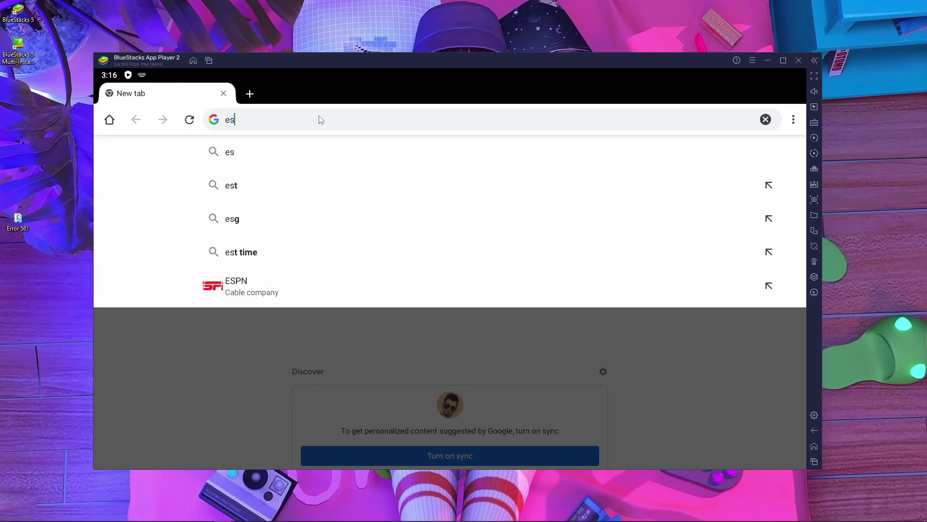
{"action": "type", "text": "e"}
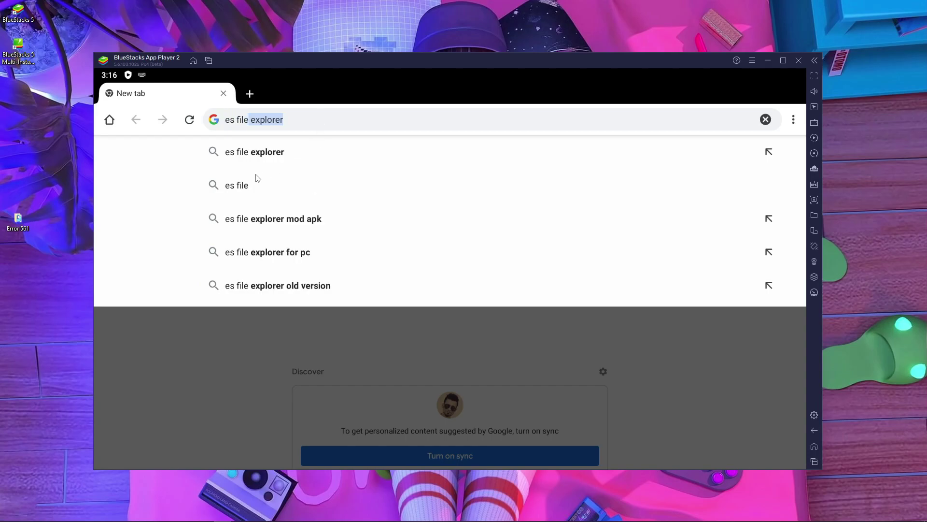
{"action": "left_click", "coordinate": [265, 160]}
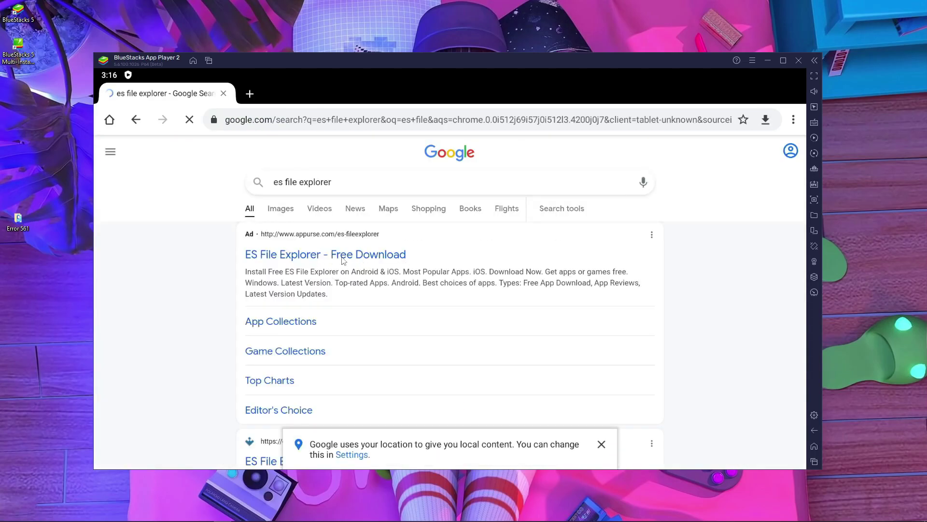
Step: Open the Uptodown result and reach the ES File Explorer 4.2.9.2.1 download page
{"action": "left_click", "coordinate": [331, 251]}
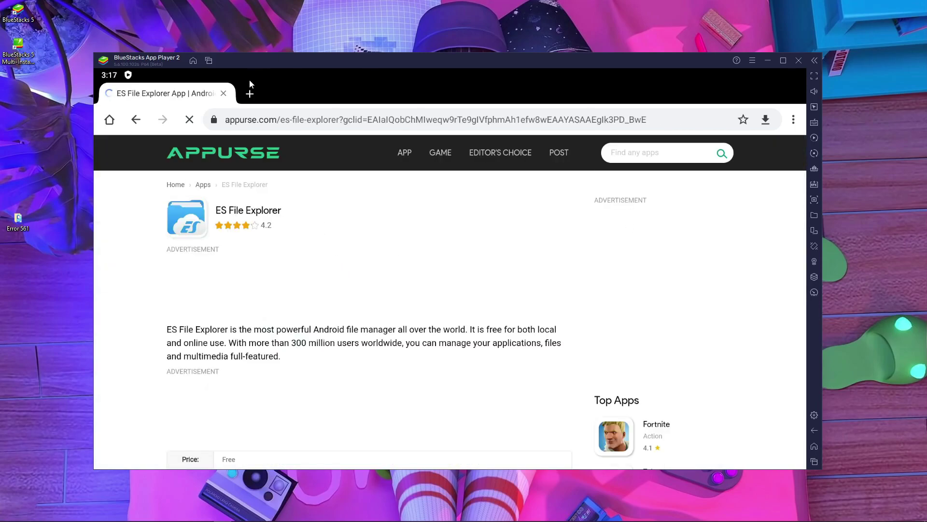
{"action": "left_click", "coordinate": [138, 122]}
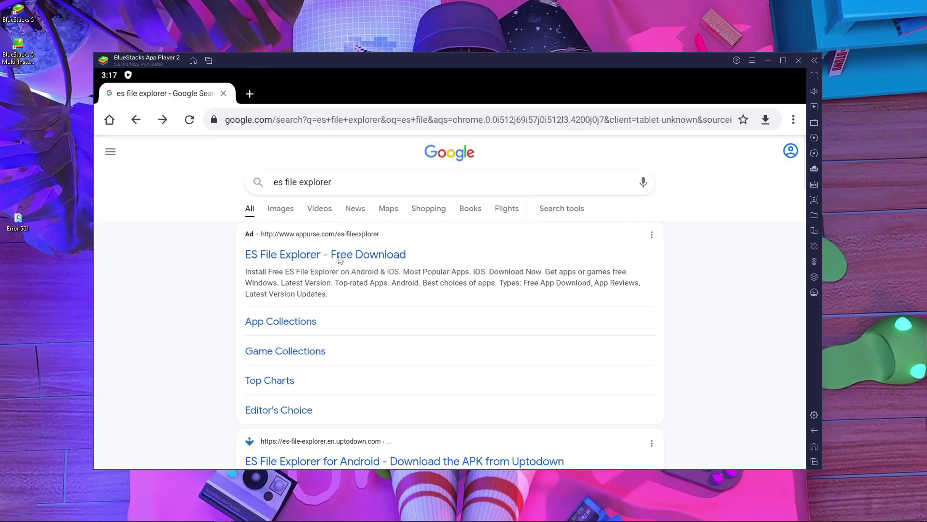
{"action": "scroll", "coordinate": [368, 213], "scroll_direction": "down", "scroll_amount": 3}
{"action": "left_click", "coordinate": [374, 345]}
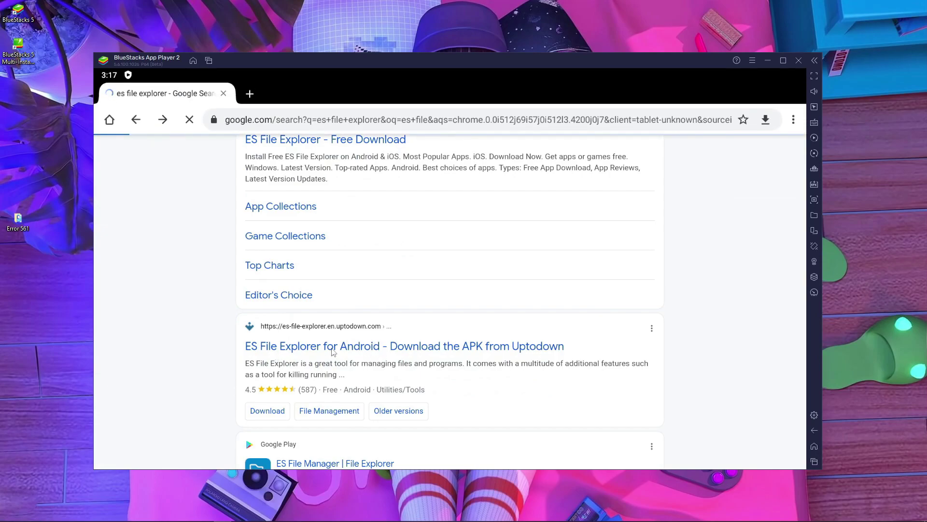
{"action": "left_click", "coordinate": [267, 391]}
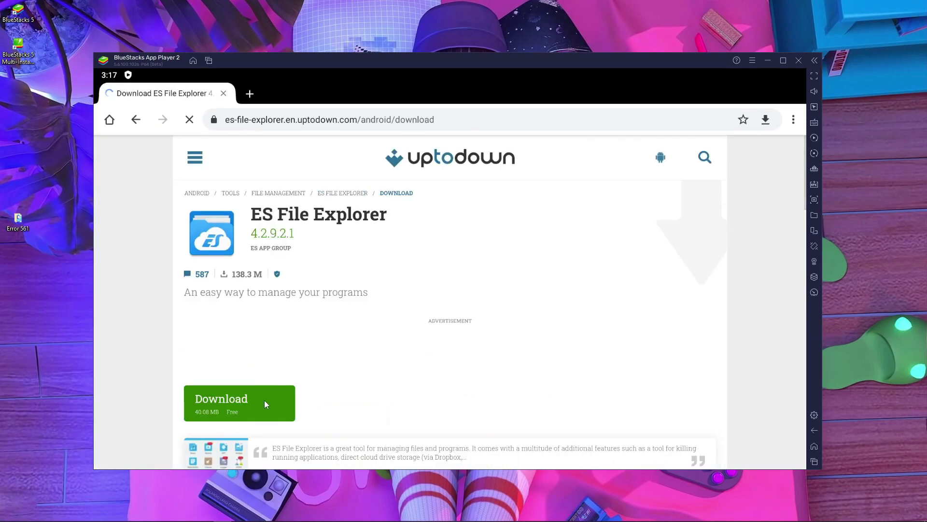
Step: Download es-file-explorer-4-2-9-2-1.apk, keep it despite the warning, and confirm completion in notifications
{"action": "left_click", "coordinate": [225, 421]}
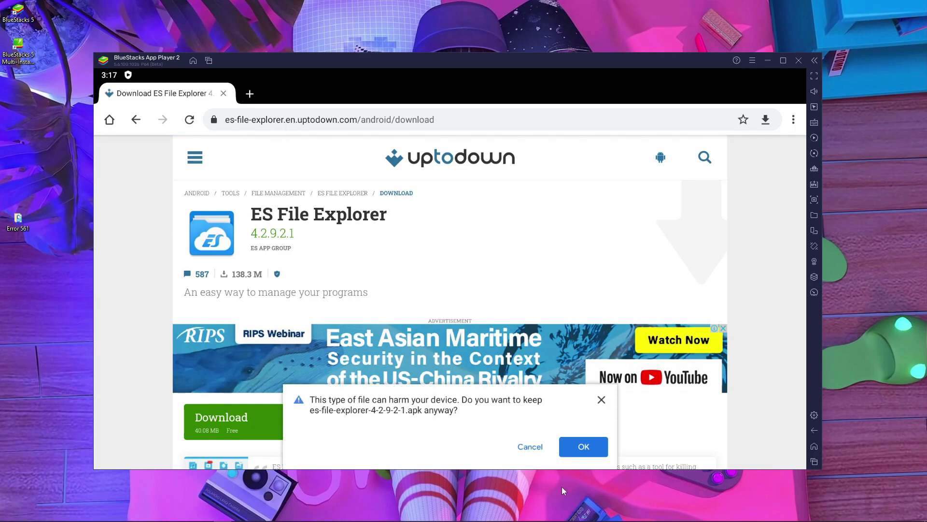
{"action": "left_click", "coordinate": [583, 446]}
{"action": "left_click_drag", "start_coordinate": [164, 76], "coordinate": [190, 234]}
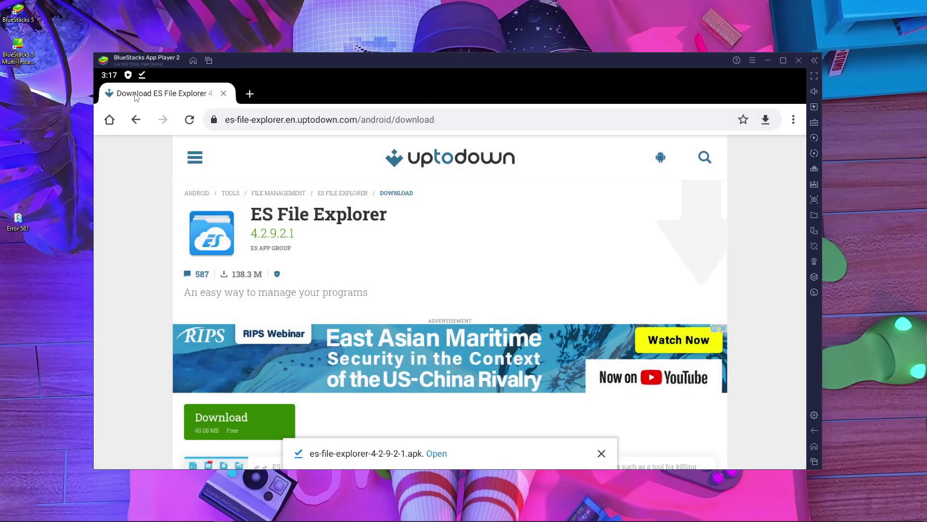
{"action": "left_click_drag", "start_coordinate": [222, 73], "coordinate": [224, 273]}
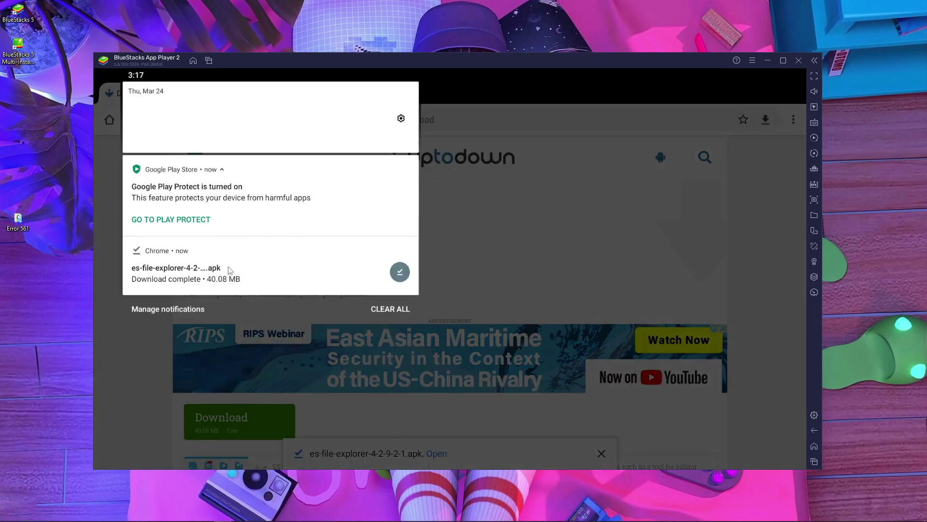
Step: Allow Chrome to install unknown apps, then install ES File Explorer from the APK
{"action": "left_click", "coordinate": [243, 269]}
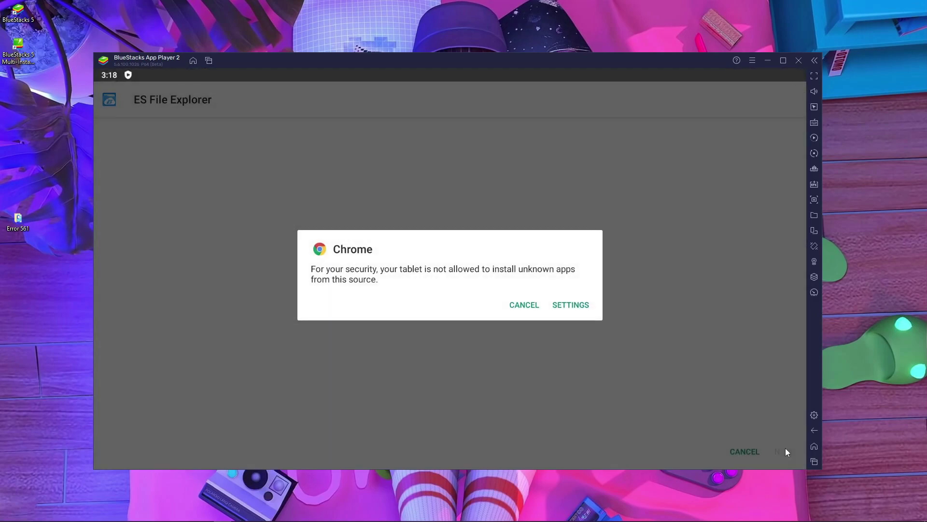
{"action": "left_click", "coordinate": [560, 305]}
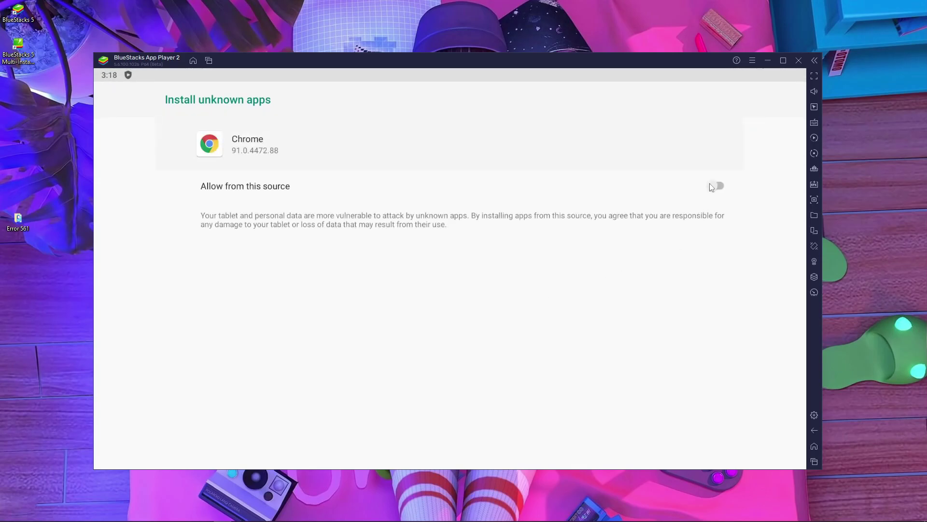
{"action": "left_click", "coordinate": [714, 187]}
{"action": "left_click", "coordinate": [813, 430]}
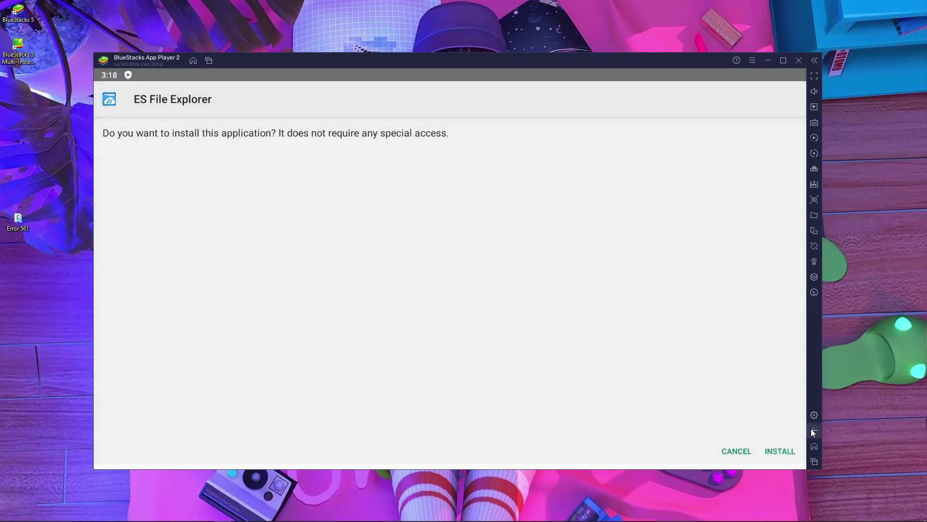
{"action": "left_click", "coordinate": [780, 452]}
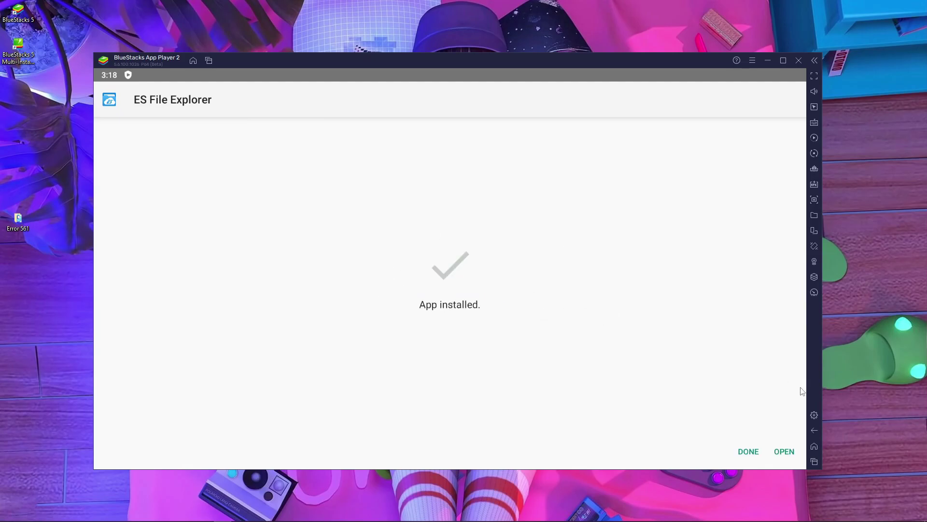
{"action": "left_click", "coordinate": [751, 451]}
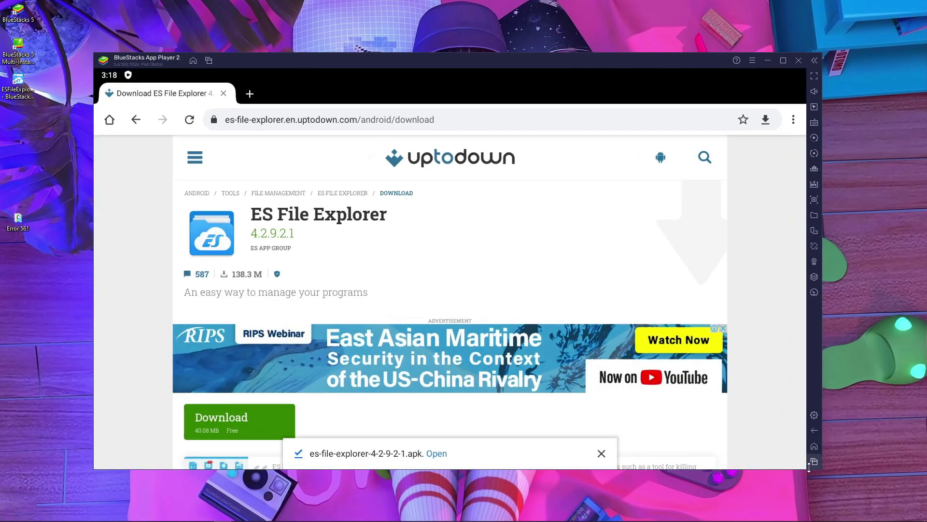